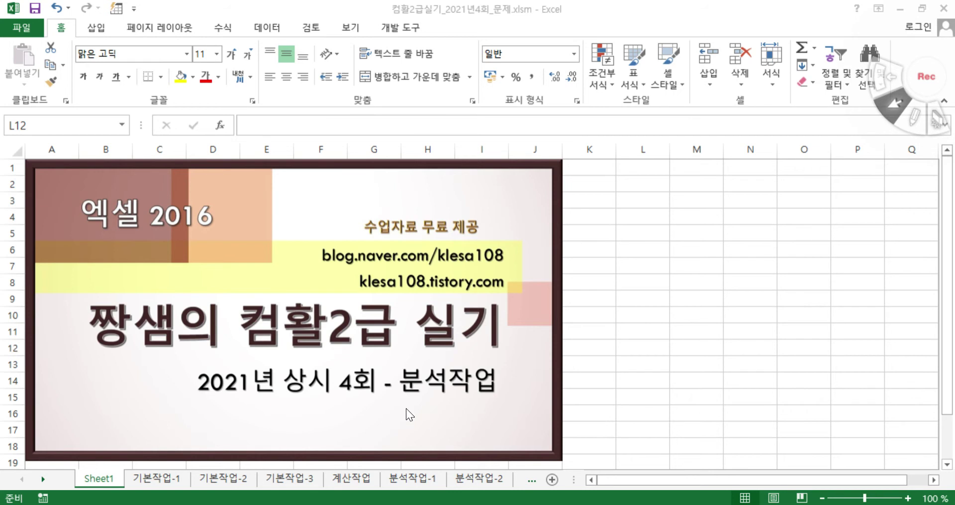
Step: Open the 분석작업-1 sheet and move the instruction picture over the salary table so its full text is readable
left_click(417, 478)
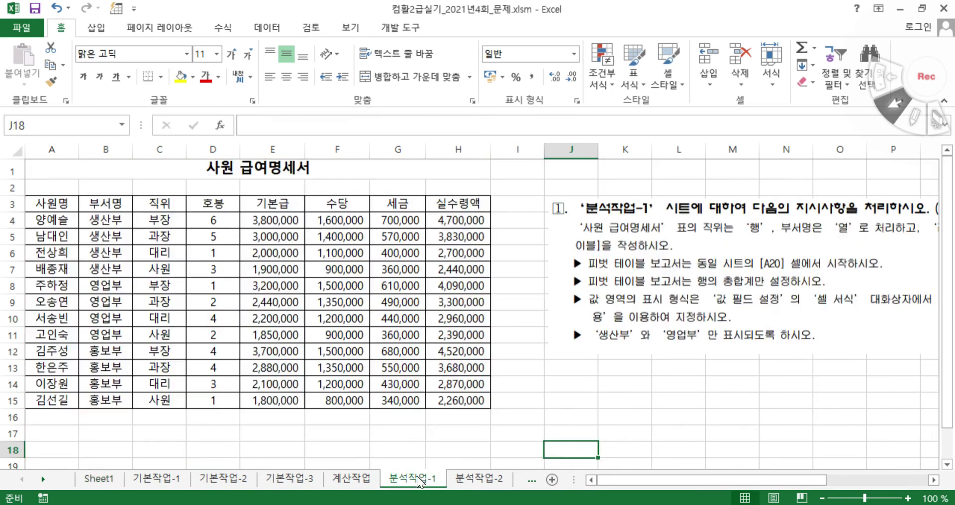
left_click_drag(702, 293, 251, 324)
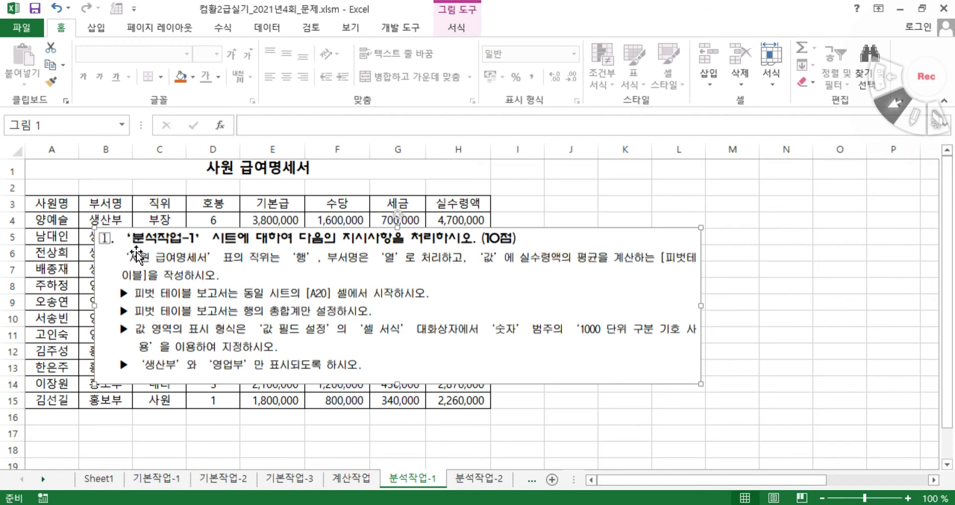
left_click_drag(144, 354, 191, 353)
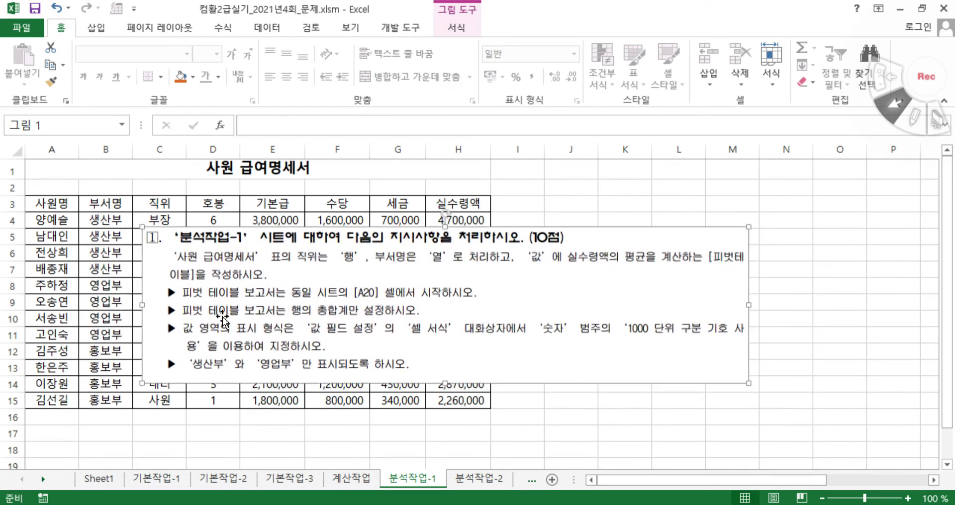
Step: Create a pivot table from the salary table A3:H15, placed on the existing worksheet at cell A20
left_click_drag(50, 197, 462, 398)
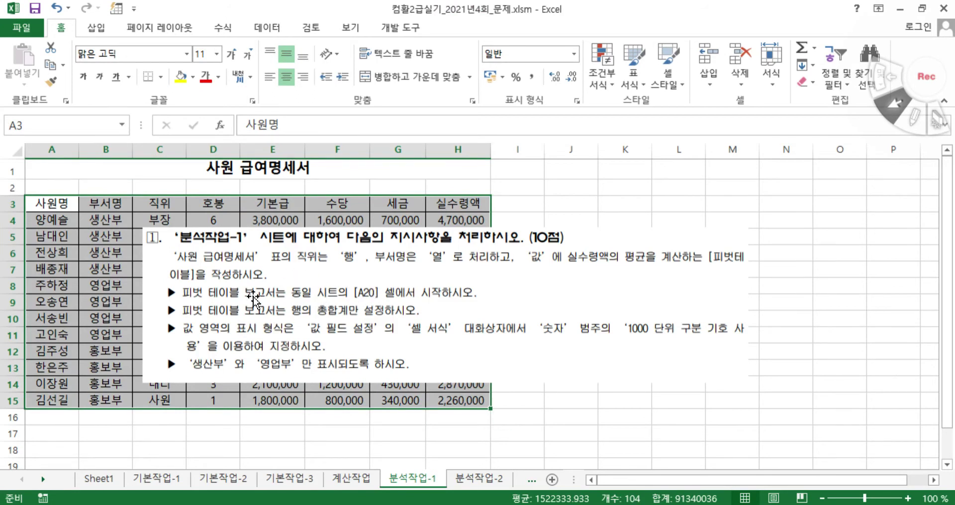
left_click(94, 28)
left_click(25, 73)
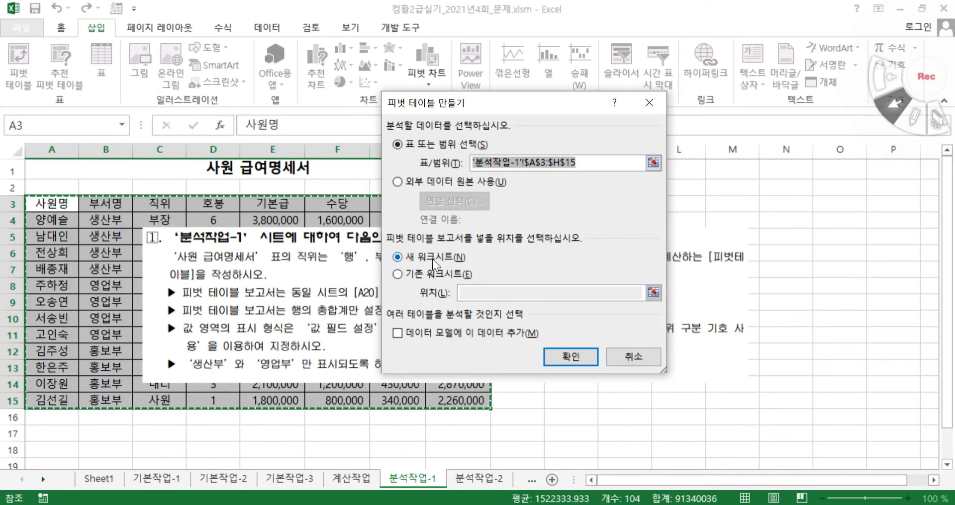
left_click(398, 274)
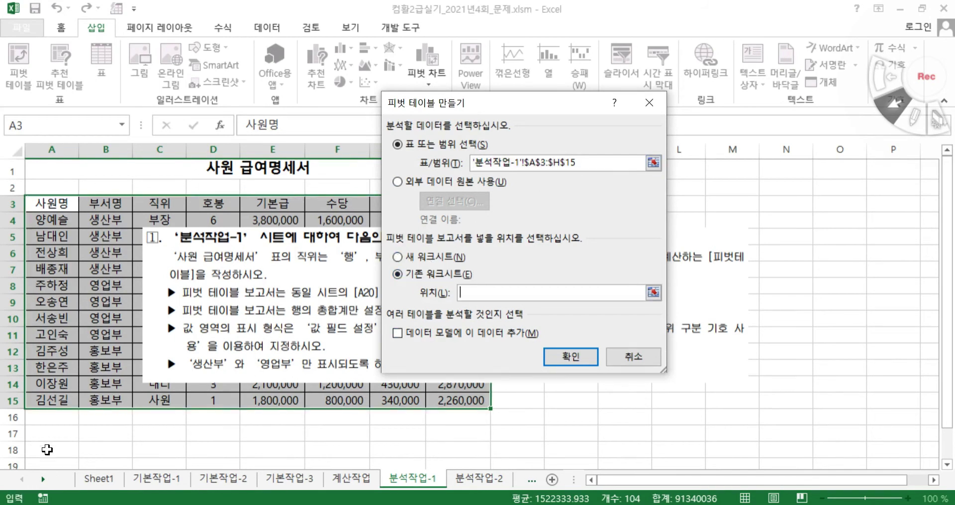
scroll(41, 446, "down", 1)
left_click(54, 427)
left_click(565, 359)
scroll(160, 418, "down", 2)
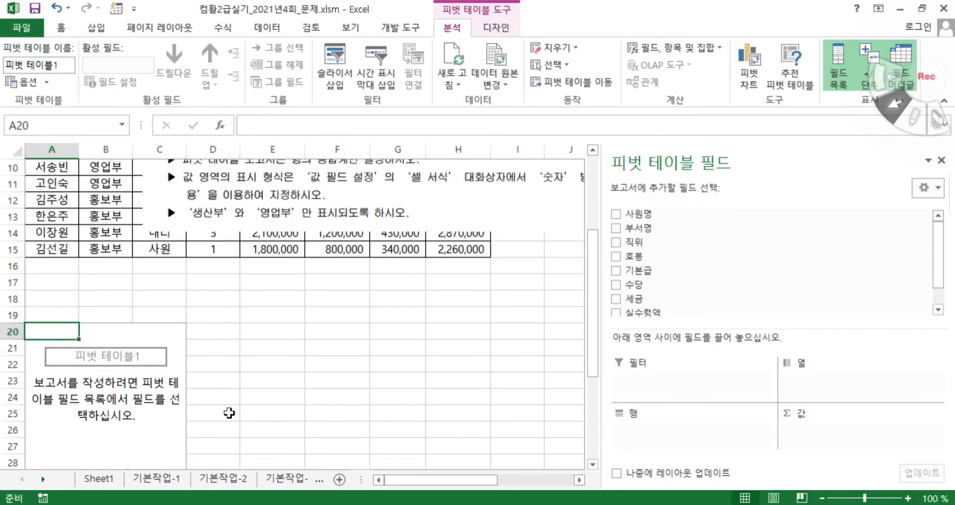
Step: Lay out the pivot table with 직위 as rows, 부서명 as columns and 실수령액 as values
scroll(731, 348, "up", 2)
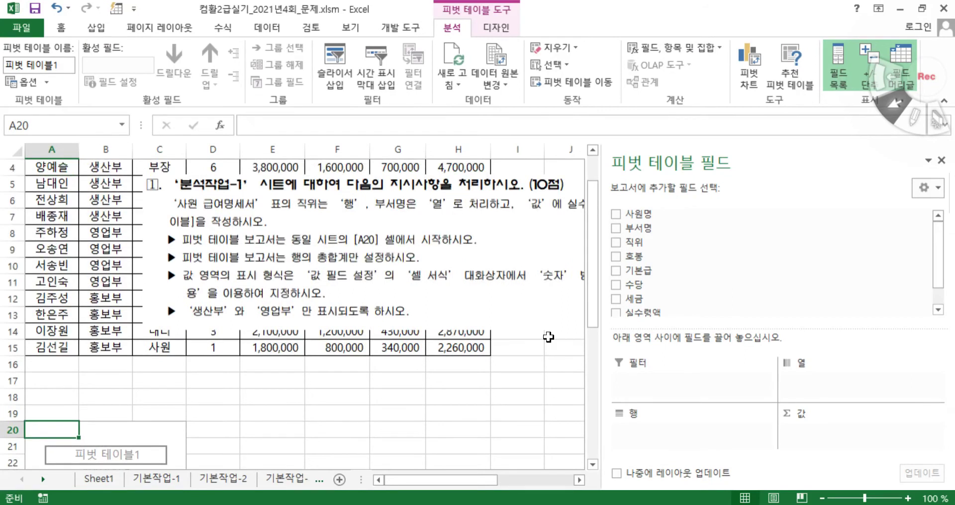
left_click_drag(644, 242, 675, 430)
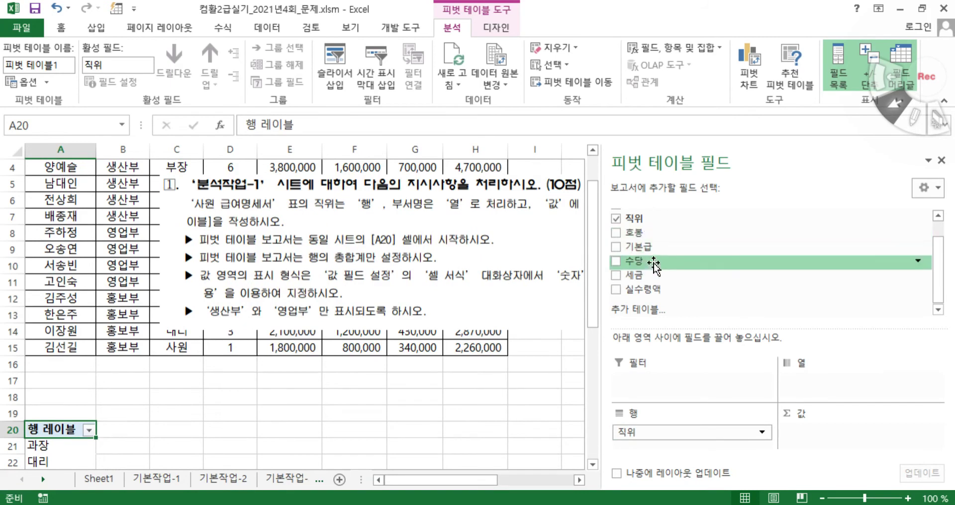
scroll(653, 257, "up", 1)
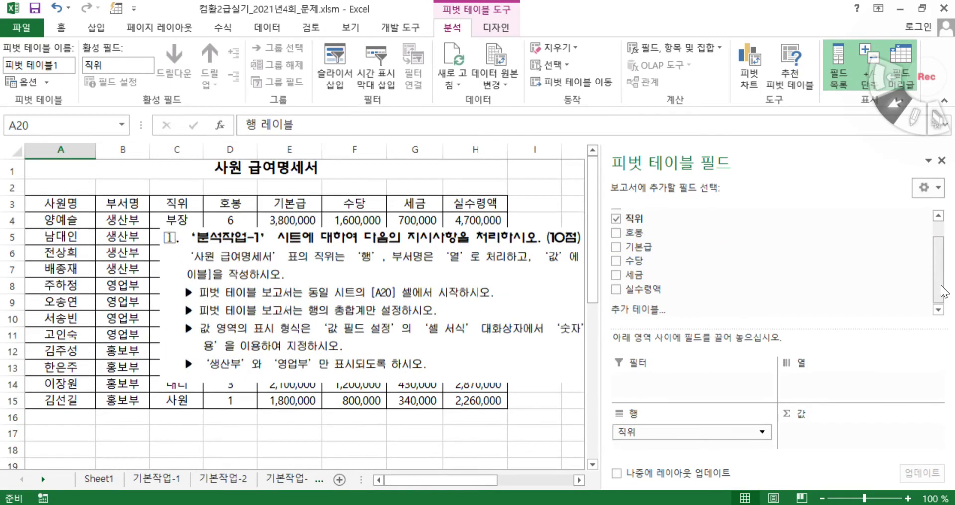
scroll(944, 291, "up", 1)
left_click_drag(642, 228, 816, 383)
left_click_drag(454, 305, 303, 300)
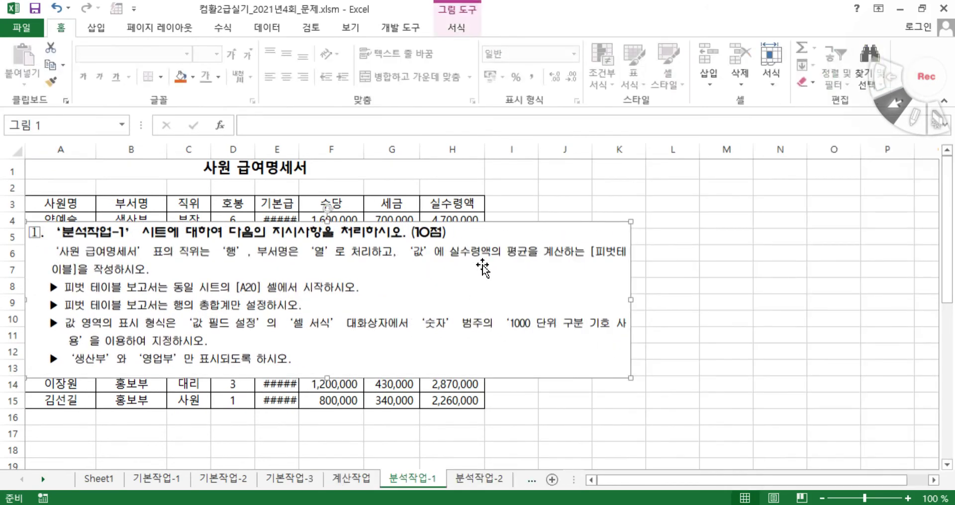
scroll(482, 268, "down", 2)
left_click(272, 427)
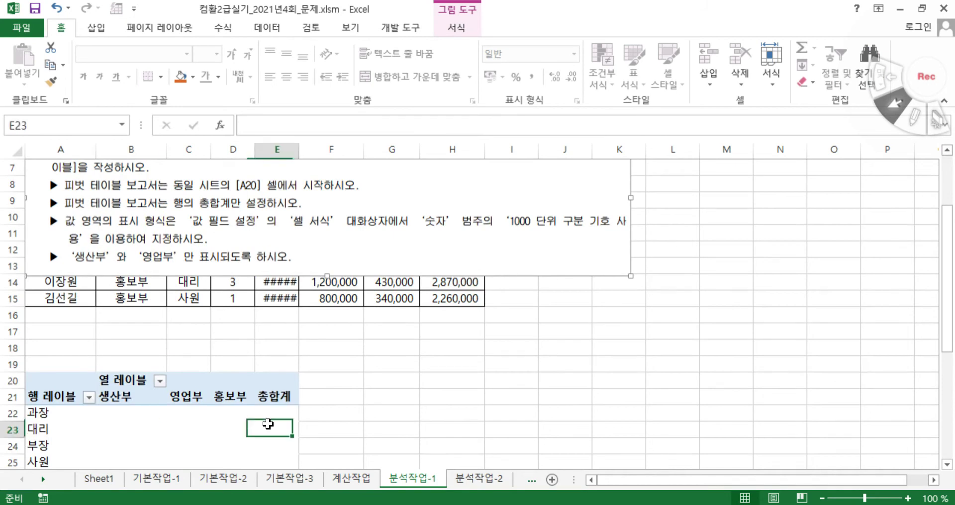
left_click_drag(666, 316, 825, 438)
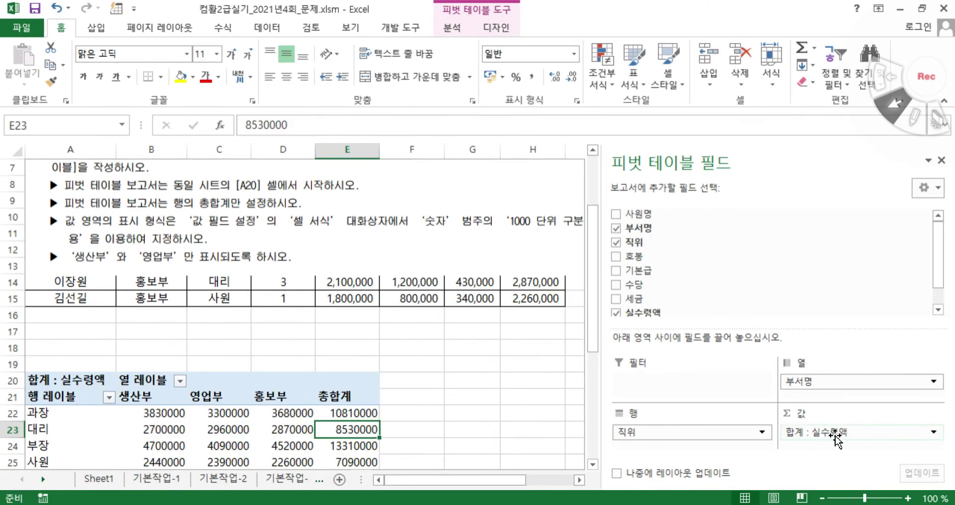
Step: Summarize the pivot table's 실수령액 value field by average (평균)
left_click(838, 437)
left_click(831, 423)
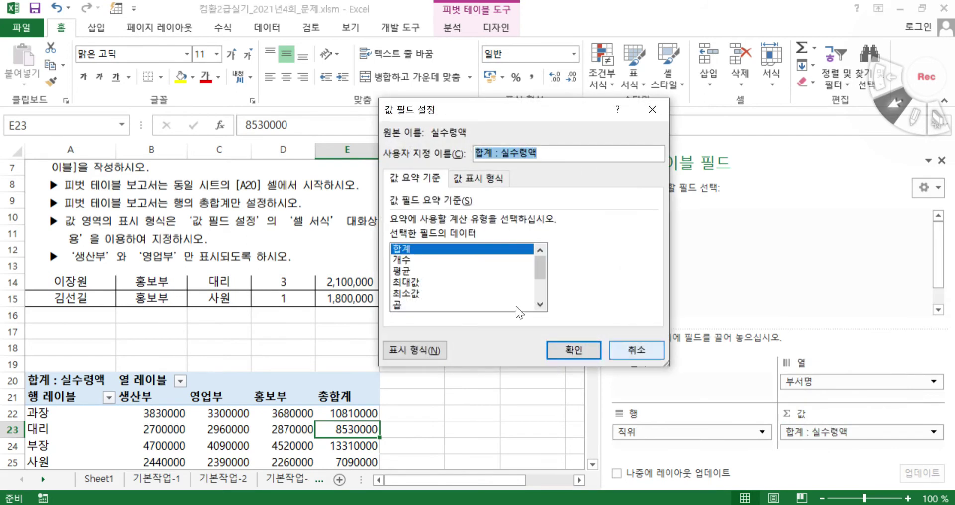
left_click(401, 272)
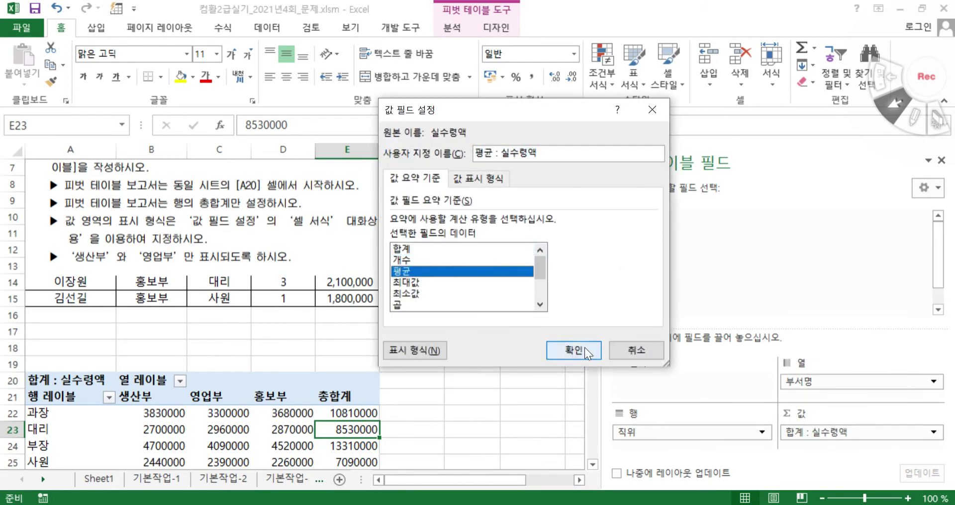
left_click(572, 349)
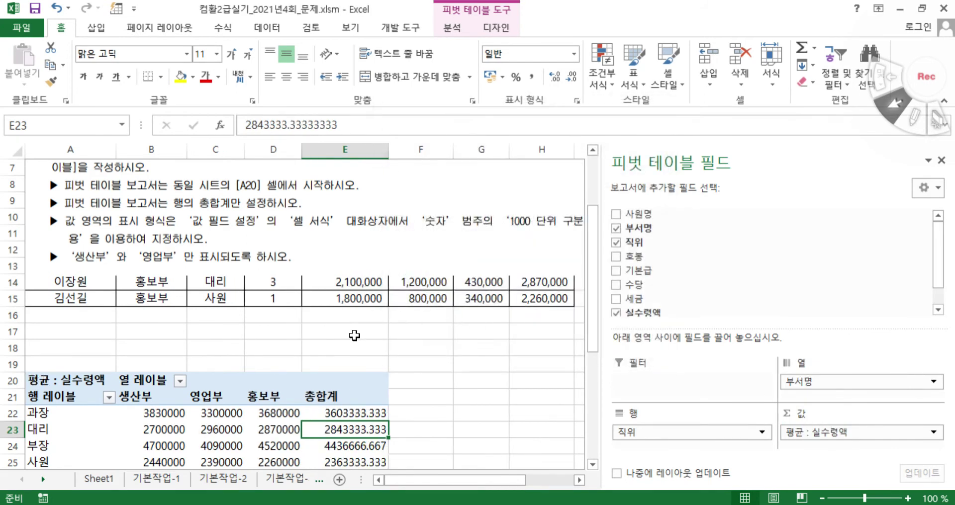
Step: Set the pivot table's grand totals to rows only (행의 총합계만 설정)
scroll(259, 348, "up", 2)
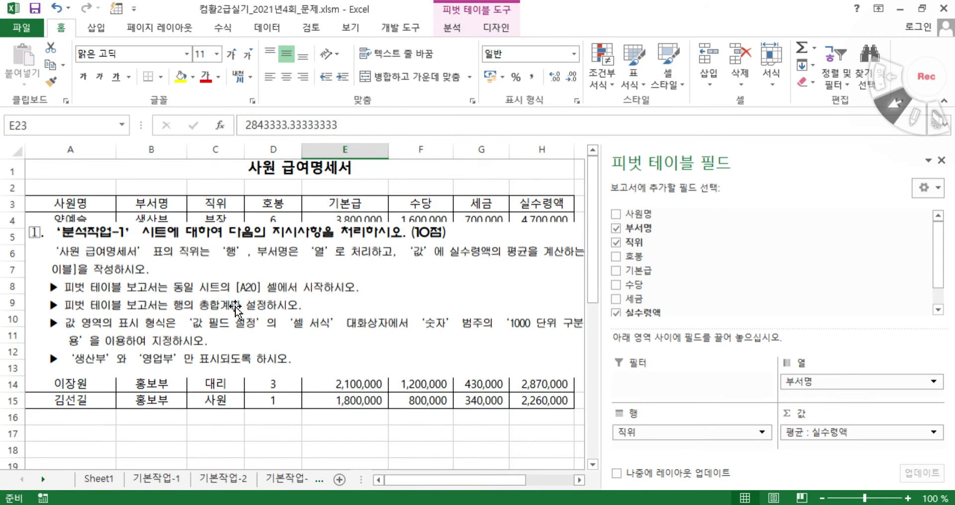
scroll(240, 323, "down", 3)
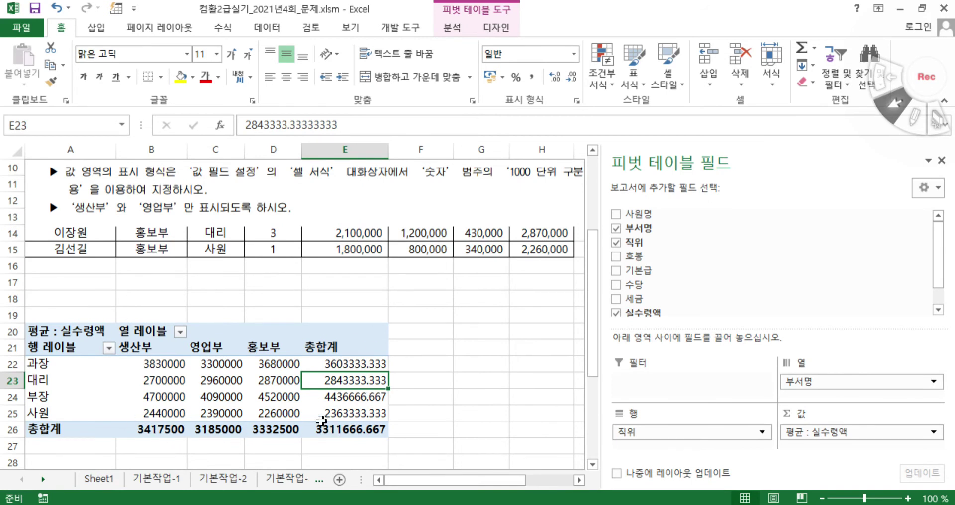
left_click(496, 27)
left_click(53, 84)
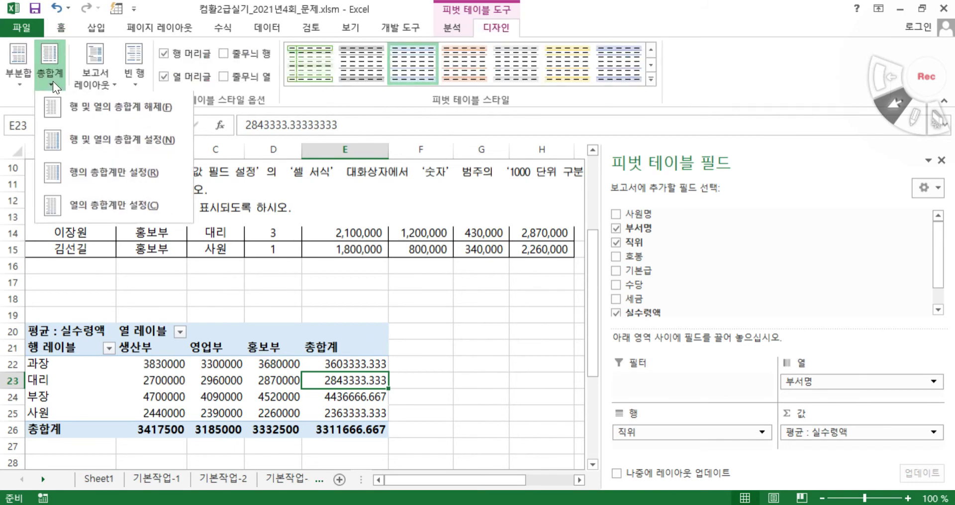
left_click(142, 172)
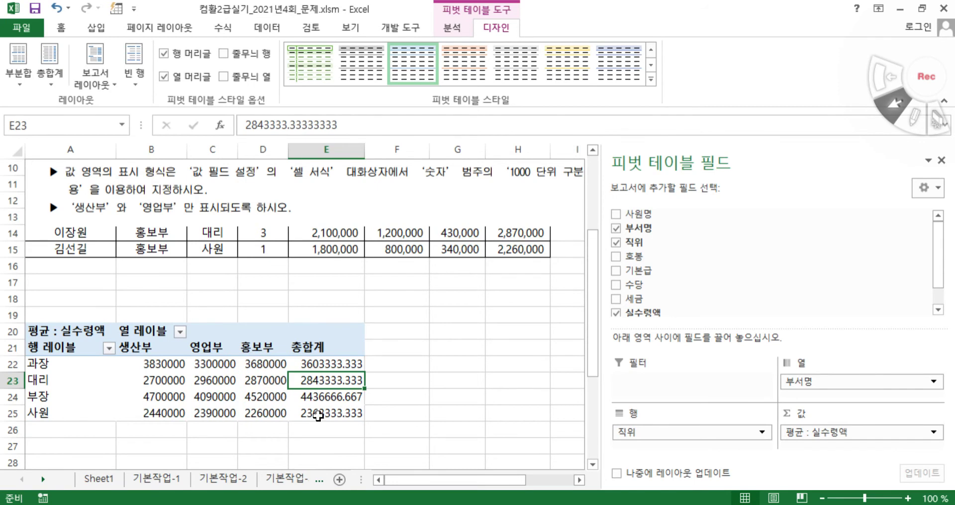
Step: Format the 평균 : 실수령액 value field with the 숫자 category and the 1000 separator through its value field settings
scroll(135, 201, "up", 1)
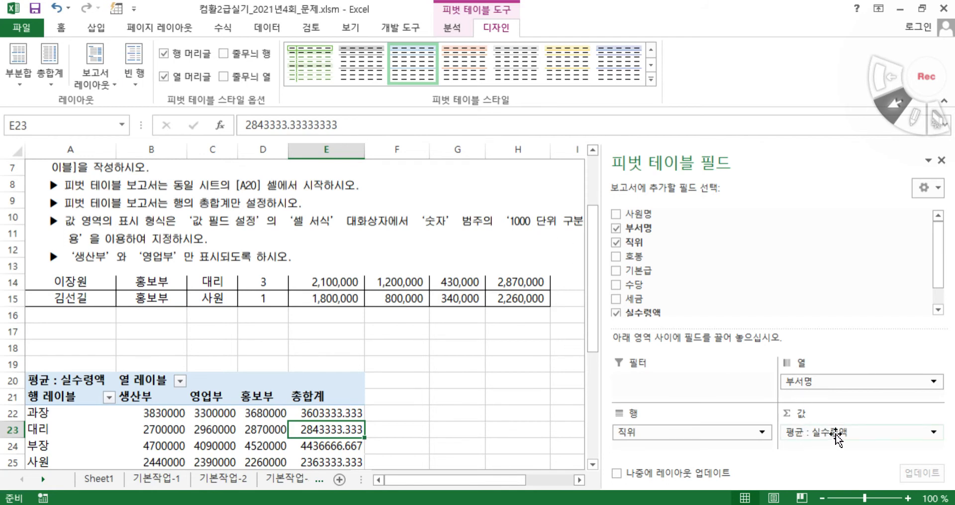
left_click(814, 437)
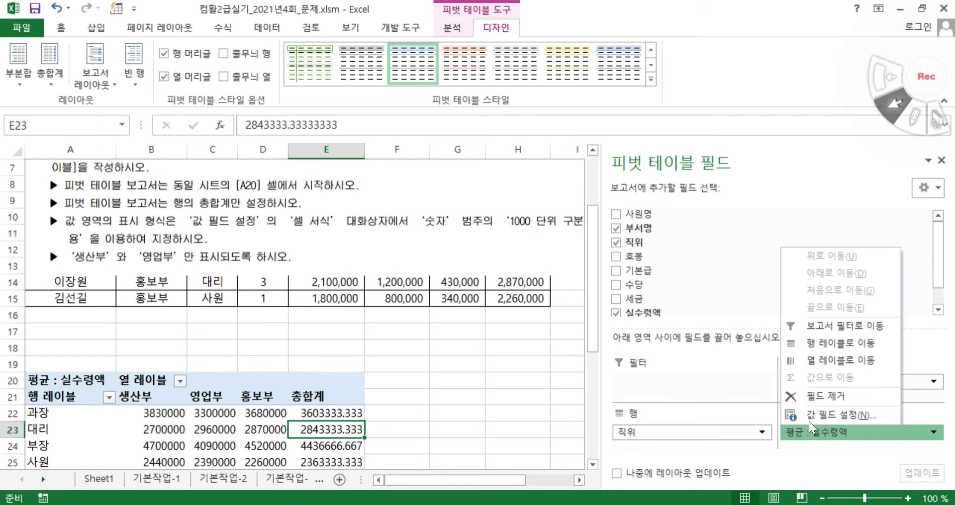
left_click(815, 420)
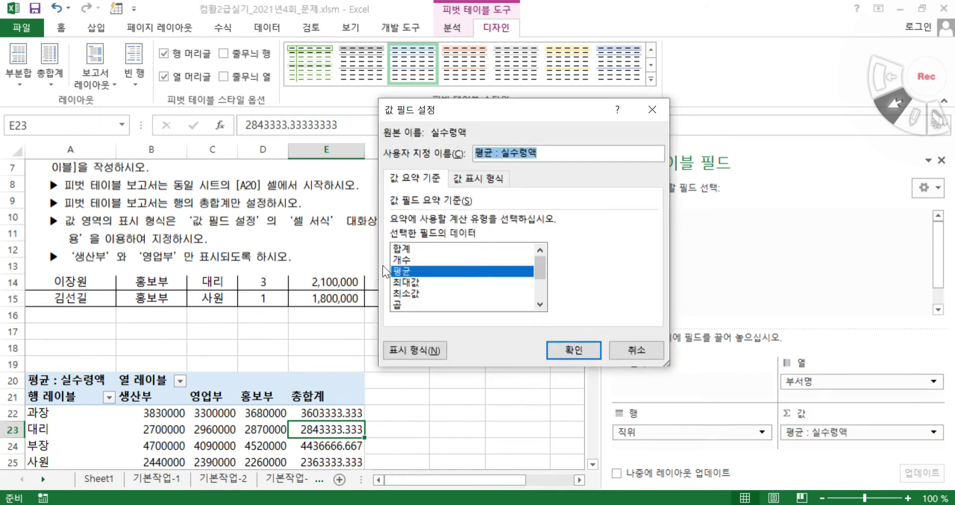
left_click(421, 347)
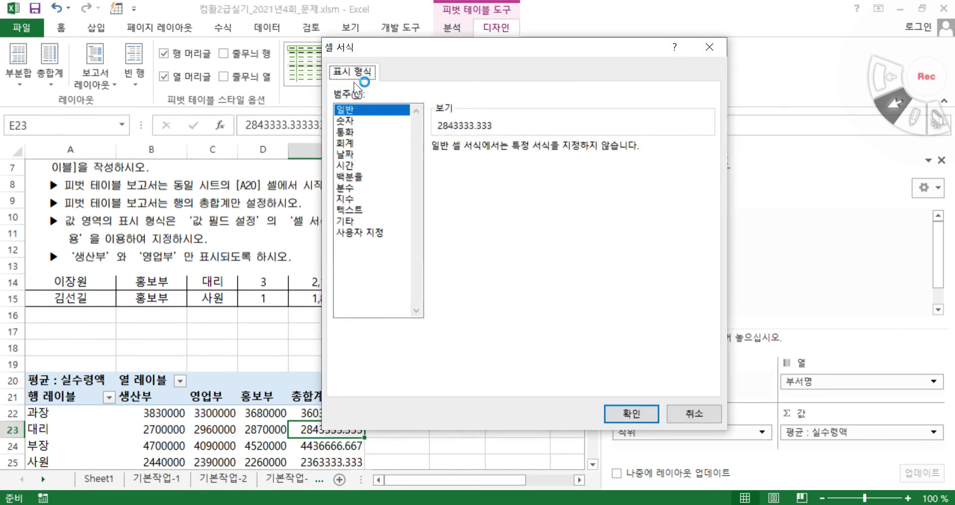
left_click(350, 121)
left_click(453, 172)
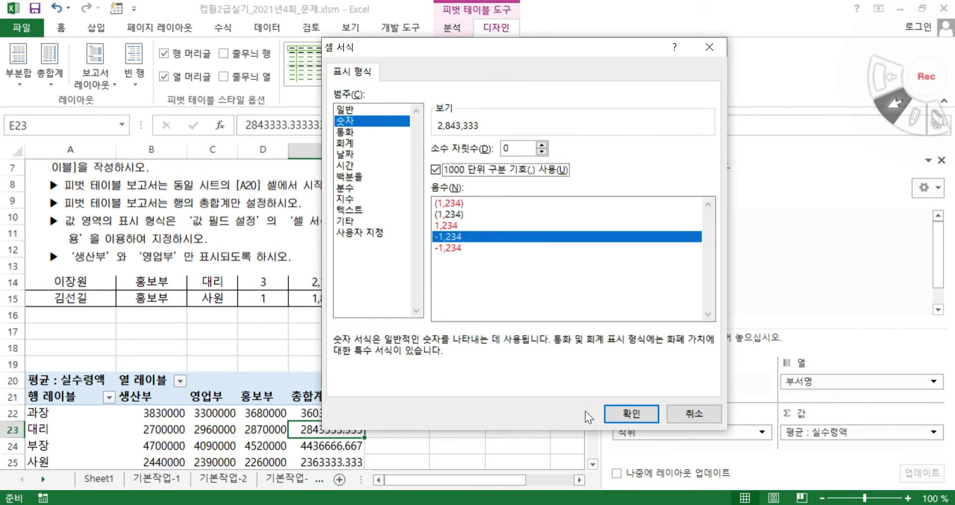
left_click(626, 415)
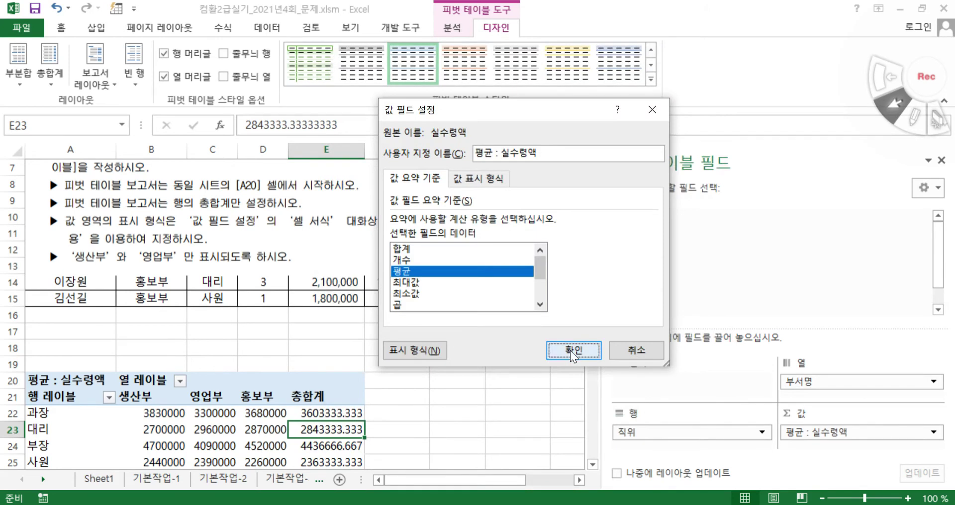
left_click(573, 350)
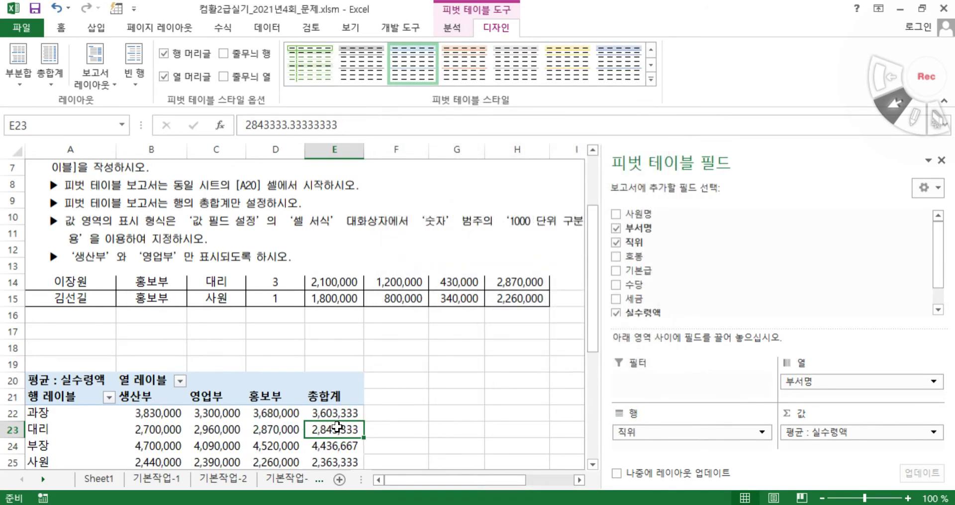
Step: Select the pivot values B22:E25 and check their number format against the instructions
scroll(324, 412, "down", 1)
left_click_drag(159, 365, 348, 413)
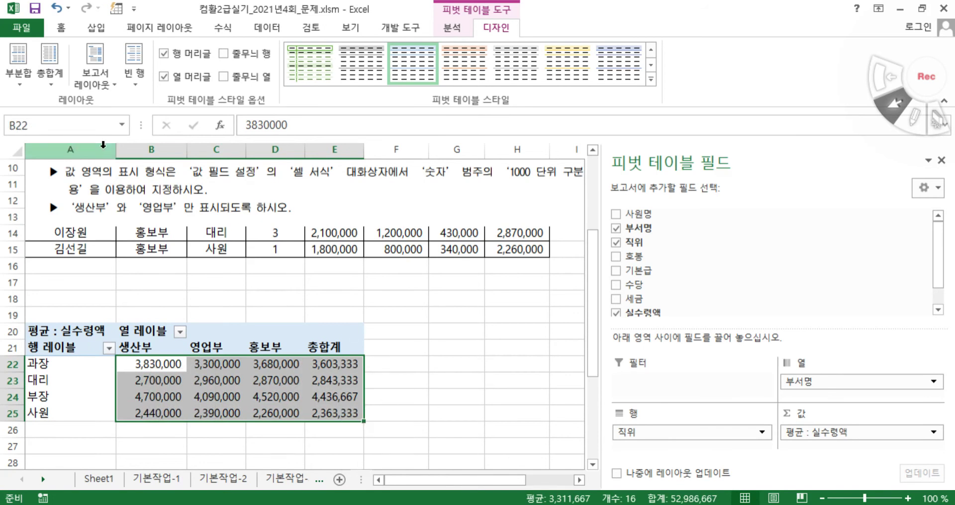
left_click(61, 28)
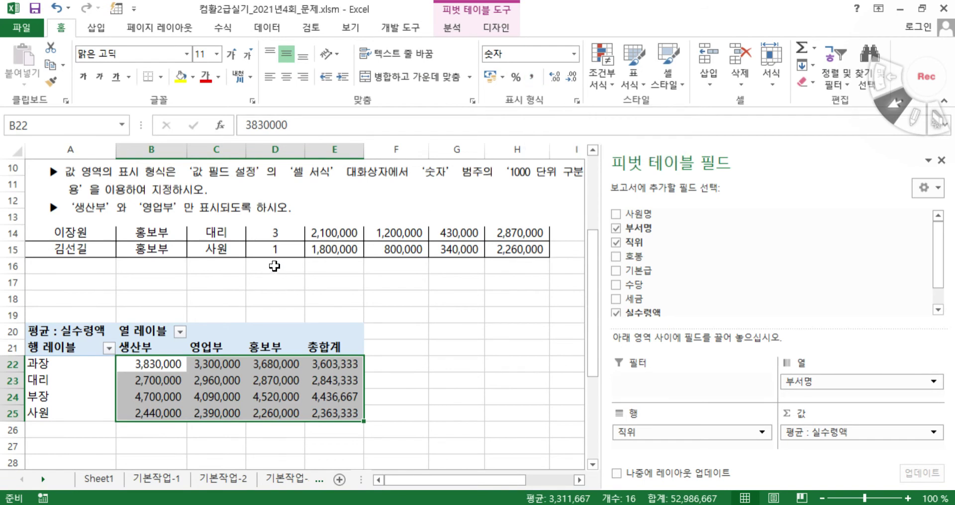
scroll(147, 222, "up", 1)
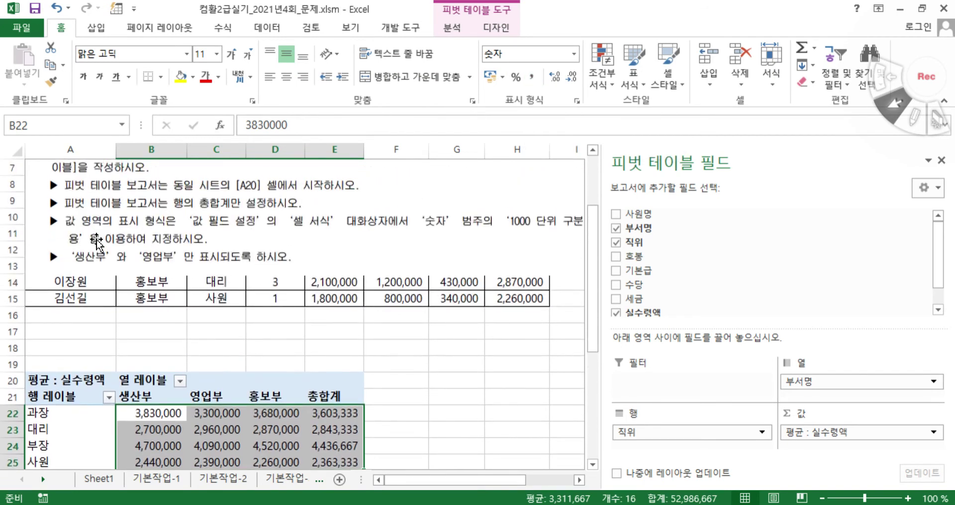
Step: Filter the pivot table's column labels to exclude 홍보부, keeping only 생산부 and 영업부
scroll(208, 251, "down", 2)
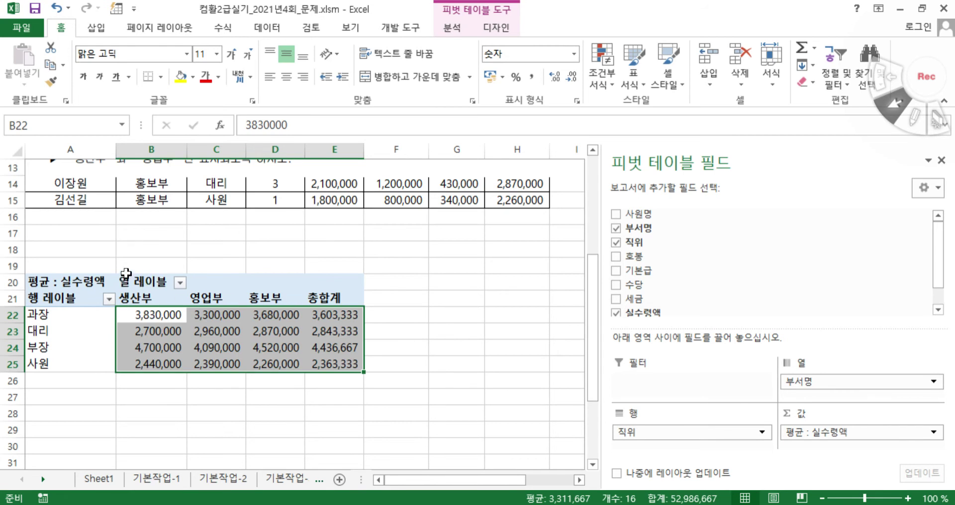
left_click(180, 282)
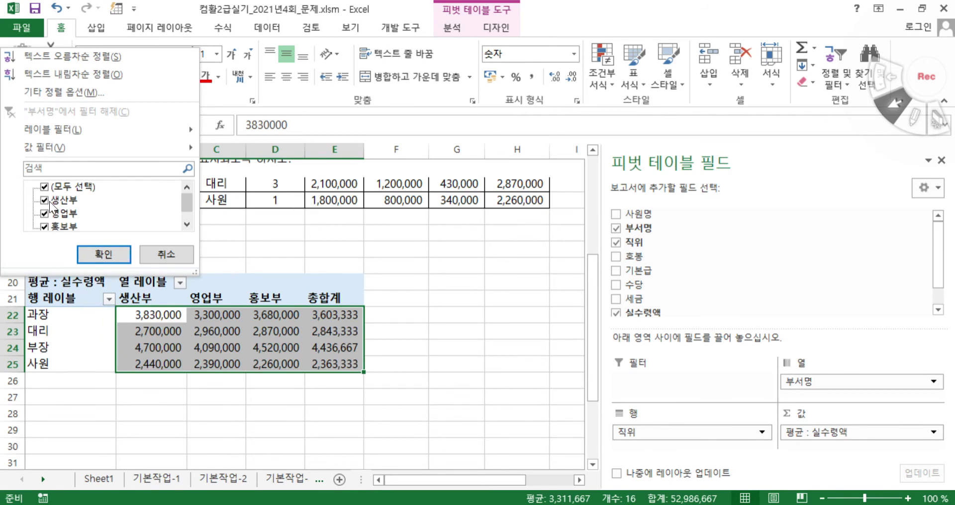
left_click(45, 227)
left_click(115, 255)
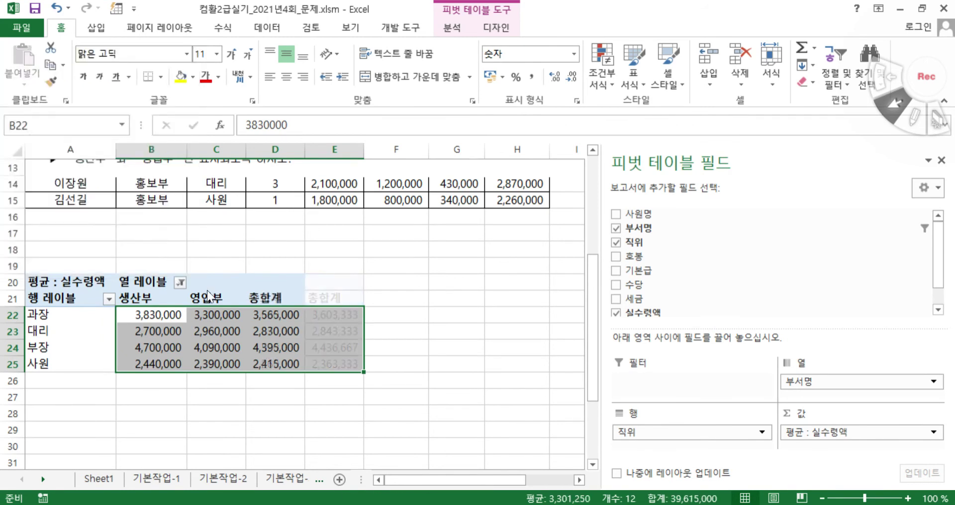
left_click(218, 411)
scroll(292, 326, "up", 3)
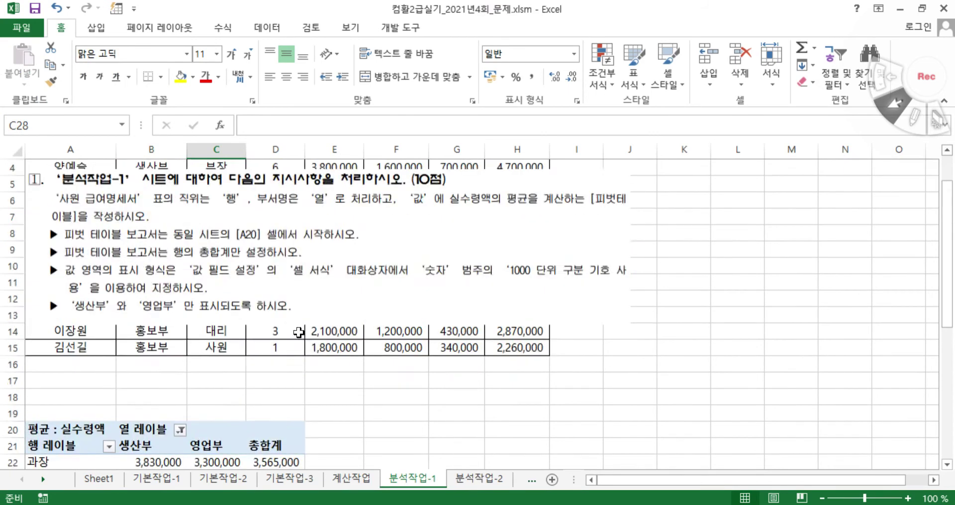
scroll(309, 337, "down", 2)
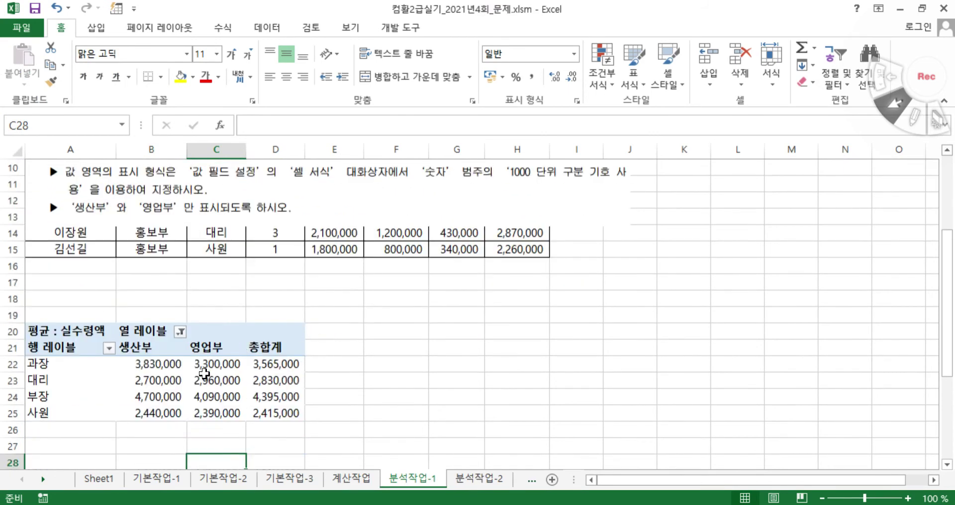
Step: Move the instruction picture into the empty area beside the pivot table and below the salary table, and review the finished report
left_click(204, 365)
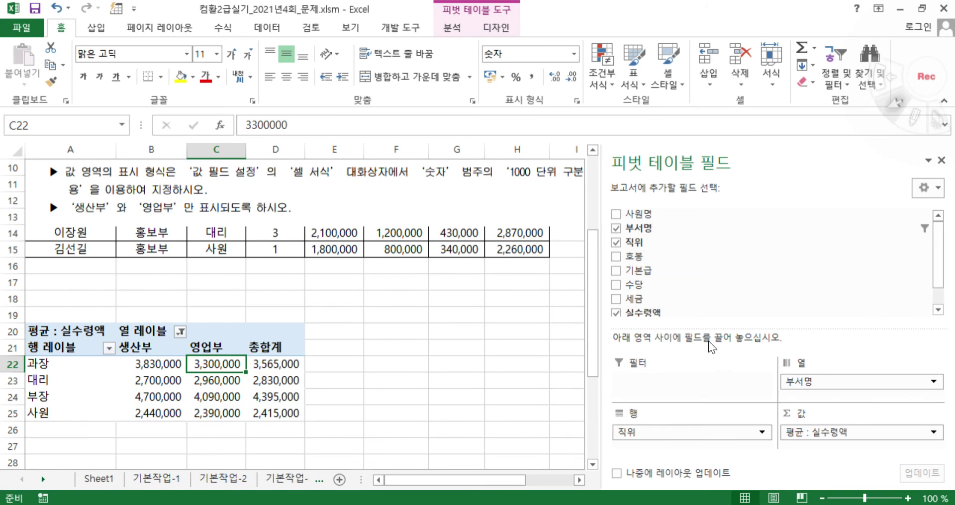
left_click(393, 330)
scroll(350, 363, "up", 2)
scroll(351, 363, "down", 2)
left_click_drag(354, 201, 673, 401)
scroll(273, 369, "up", 1)
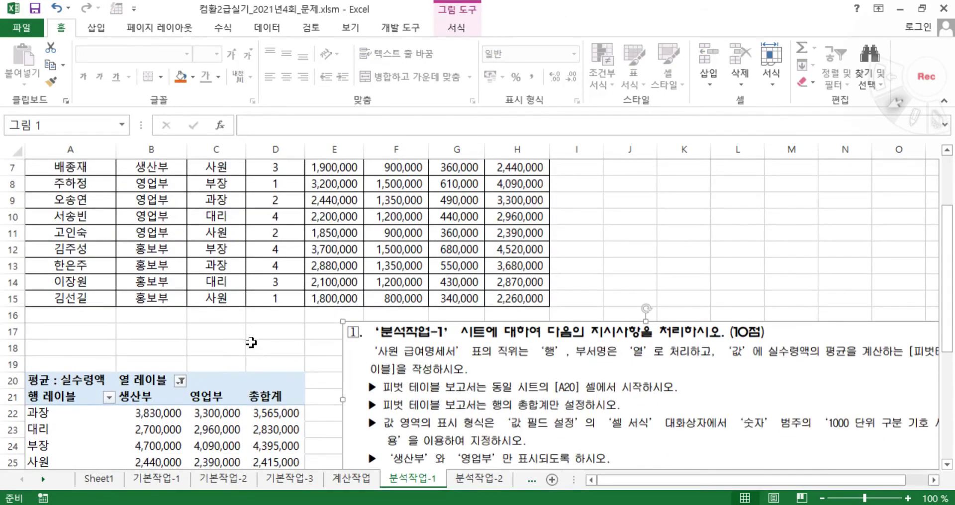
left_click(248, 348)
scroll(246, 351, "up", 2)
scroll(246, 356, "down", 2)
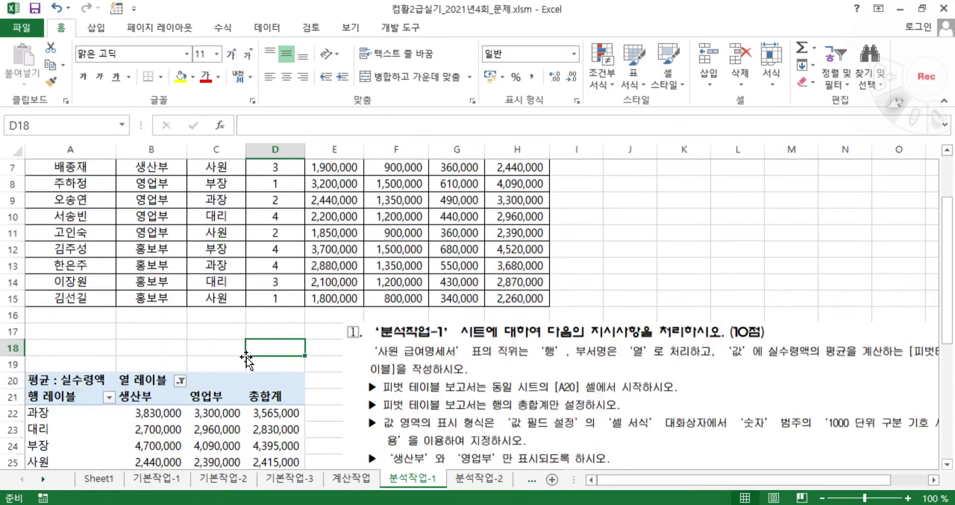
scroll(246, 359, "down", 1)
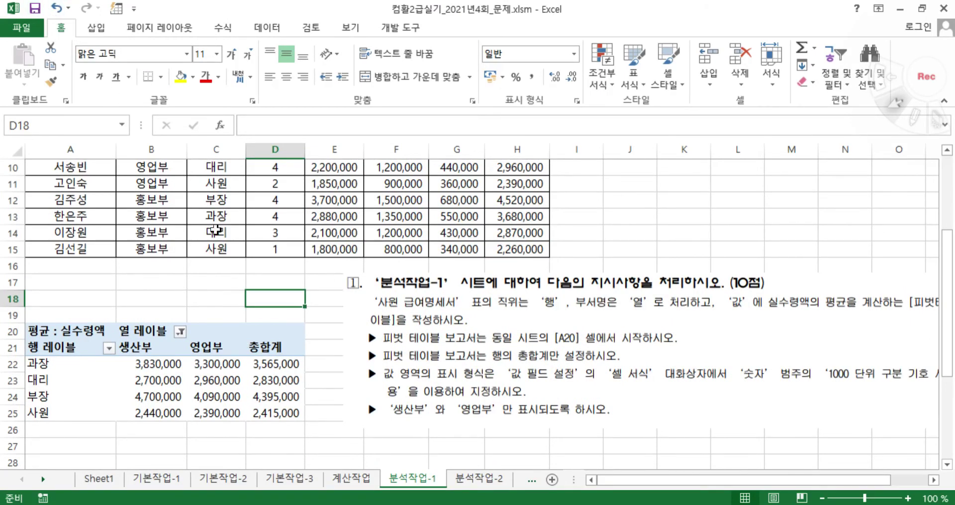
Step: Open the 분석작업-2 sheet and examine the result range E4:E10, cell E3 and the 월납입액 formula in B3
left_click(478, 479)
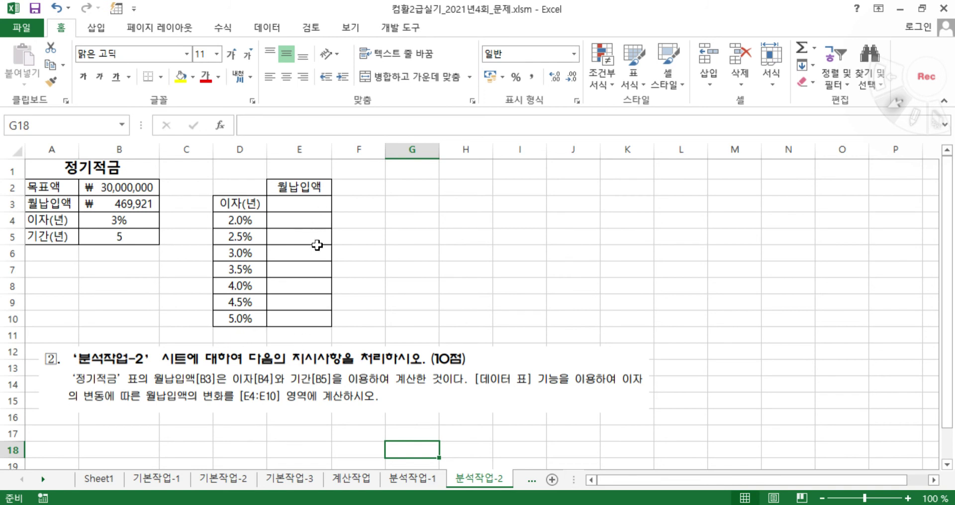
left_click_drag(298, 218, 306, 315)
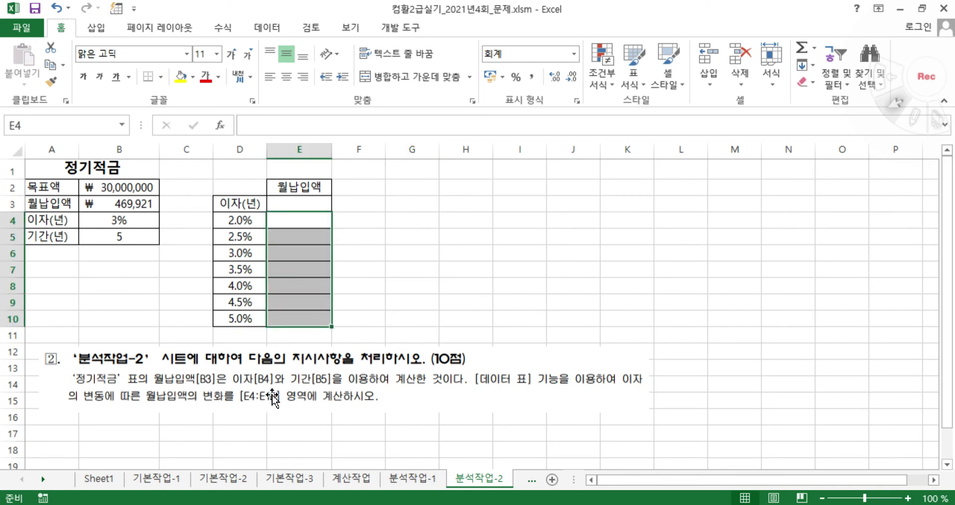
left_click(307, 202)
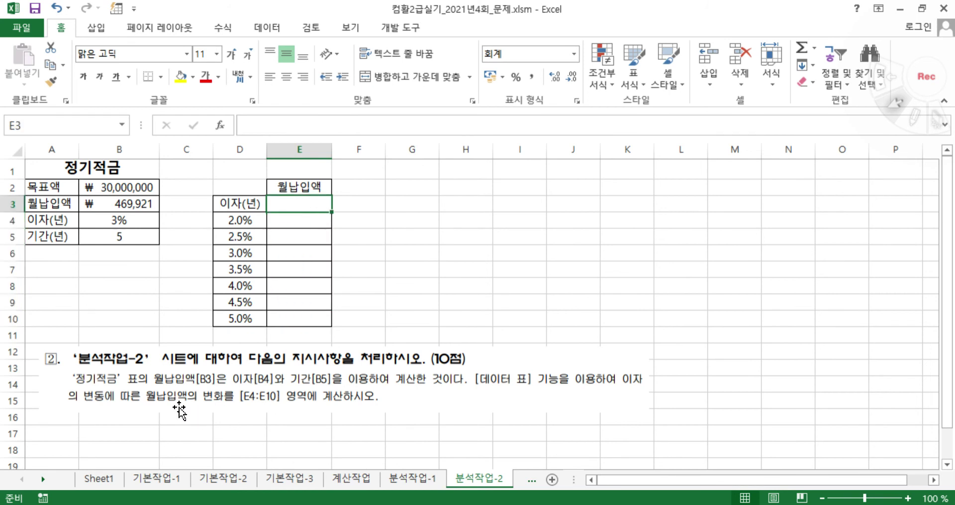
left_click(132, 203)
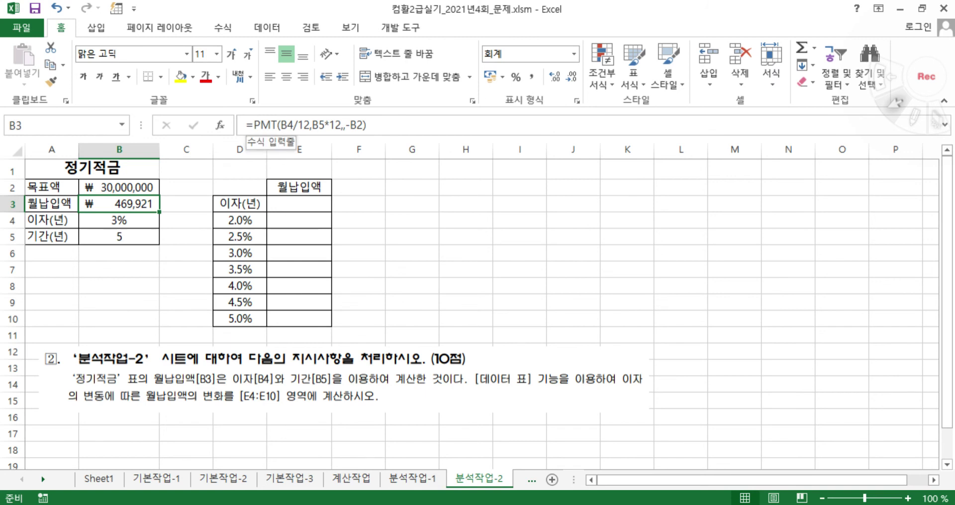
Step: Link cell E3 to the 월납입액 formula cell with =B3 and check the reference
left_click(306, 202)
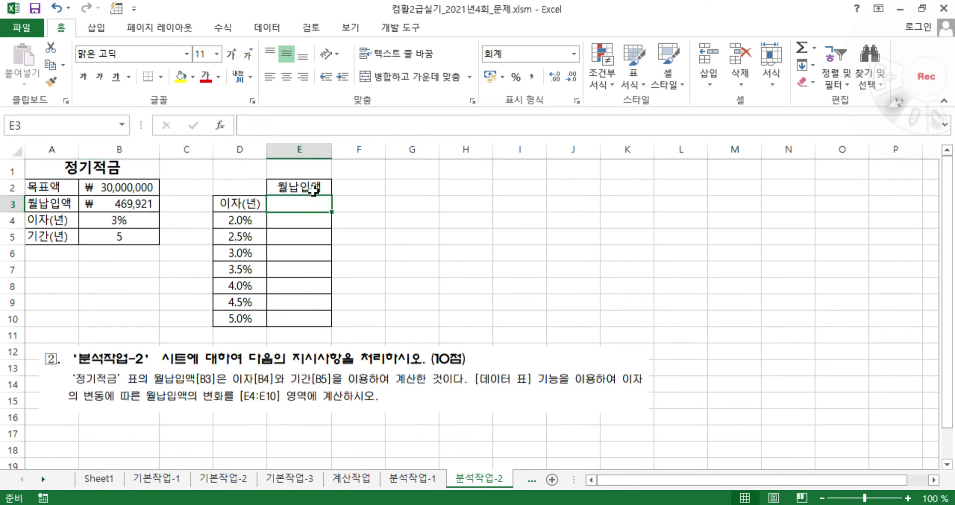
type("=")
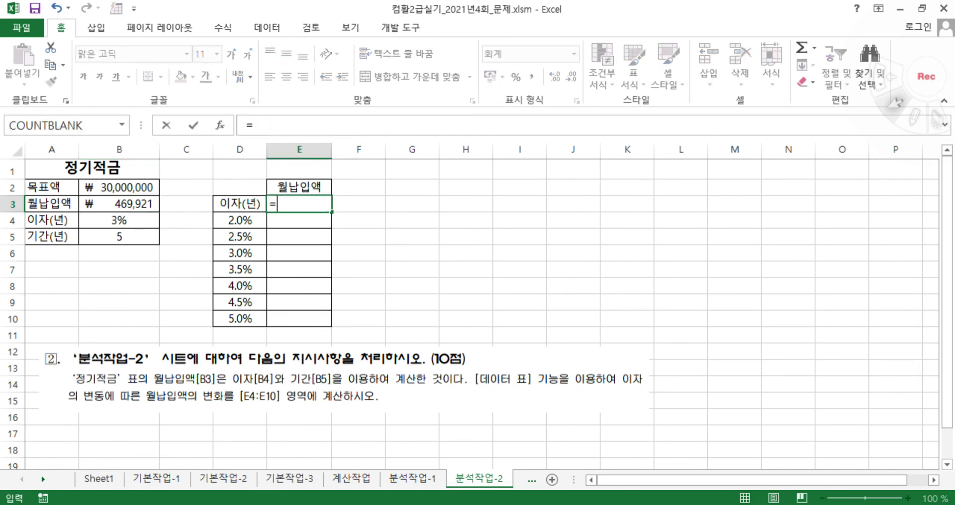
left_click(128, 204)
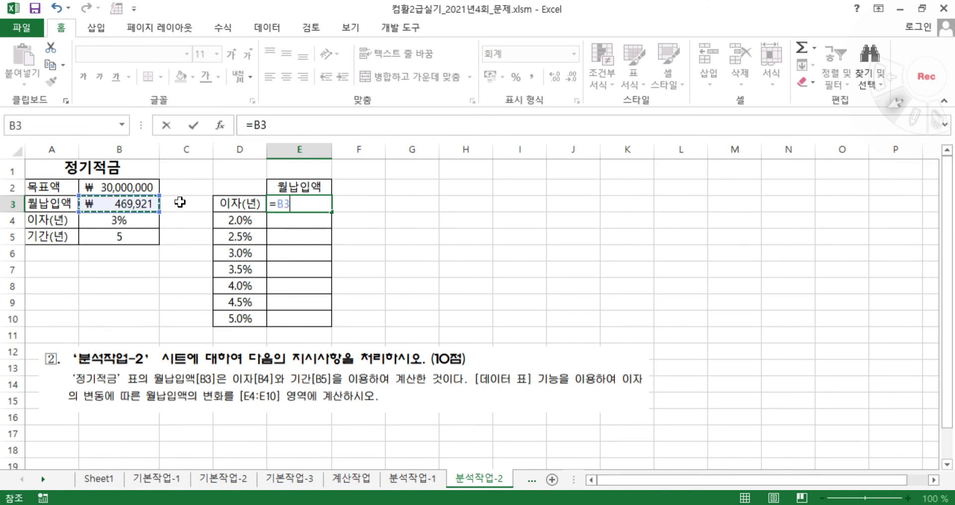
key("Return")
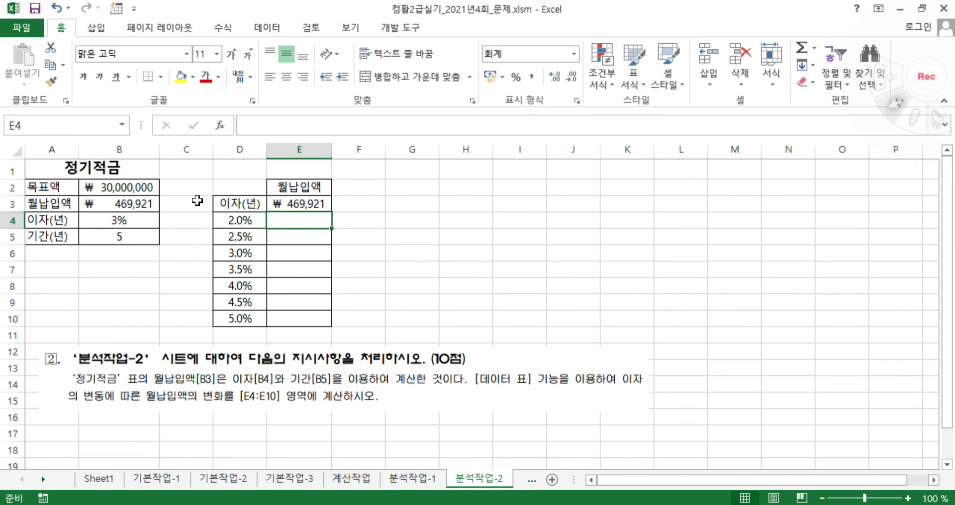
left_click(139, 205)
left_click(324, 204)
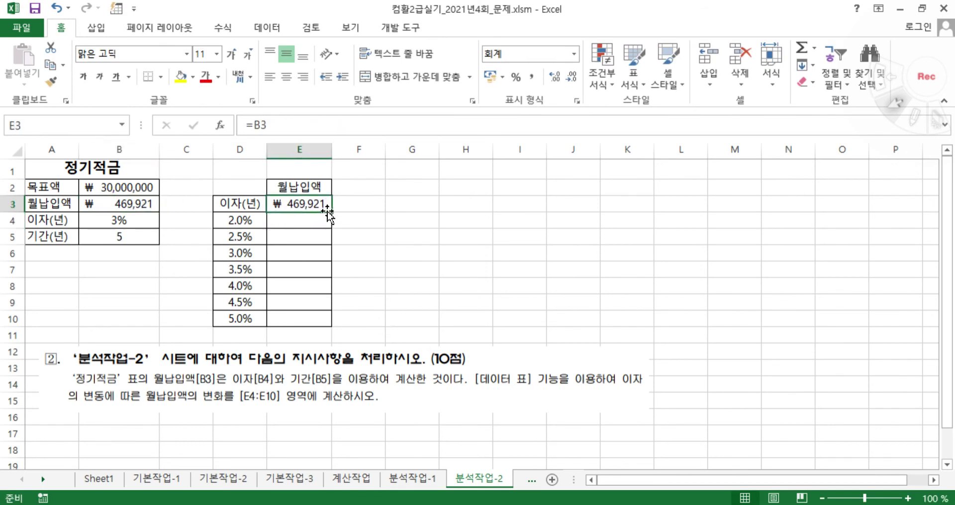
Step: Create a what-if data table (데이터 표) over D3:E10 with B4 as the column input cell
left_click_drag(239, 220, 247, 321)
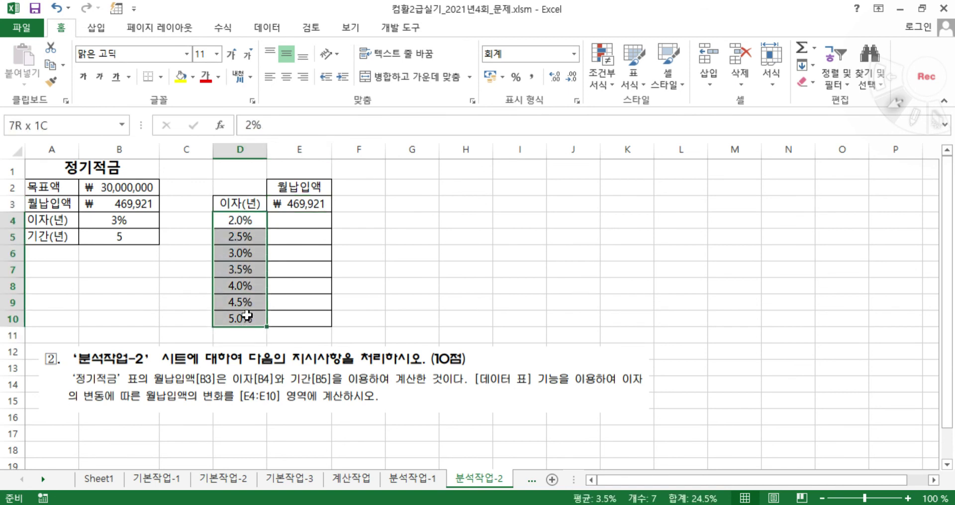
left_click(302, 204)
left_click_drag(307, 219, 309, 317)
left_click_drag(238, 204, 308, 315)
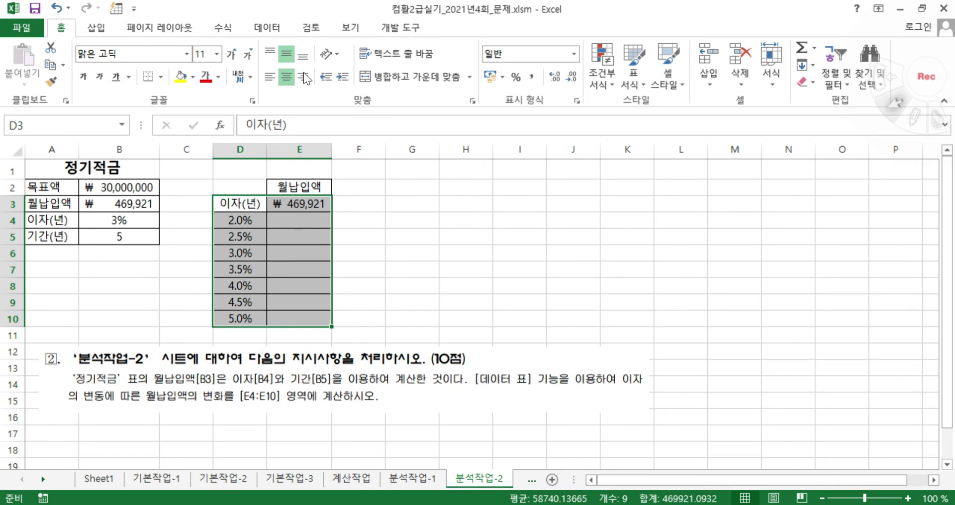
left_click(264, 25)
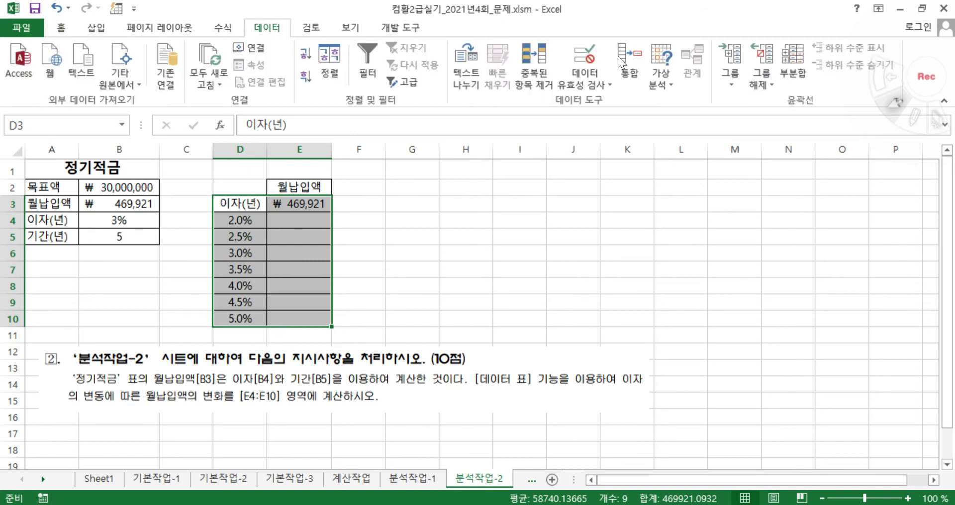
left_click(667, 81)
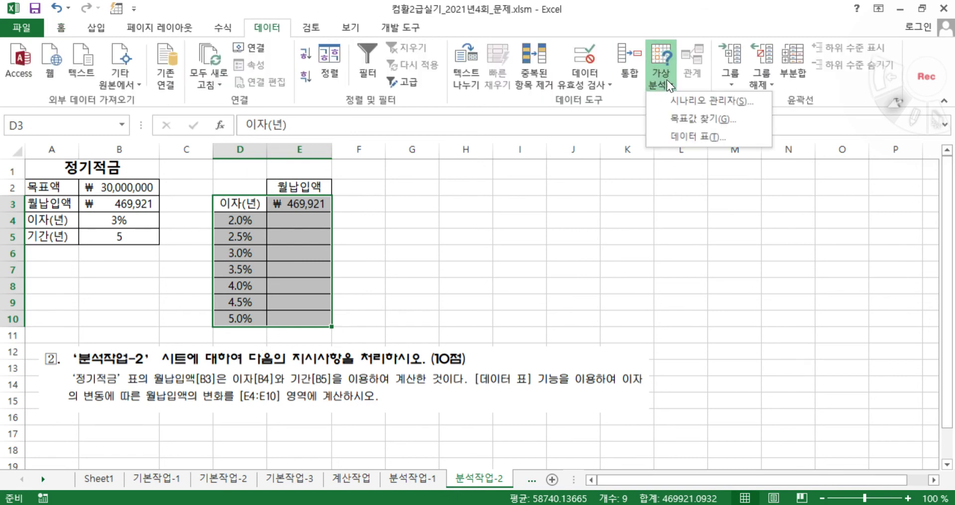
left_click(688, 137)
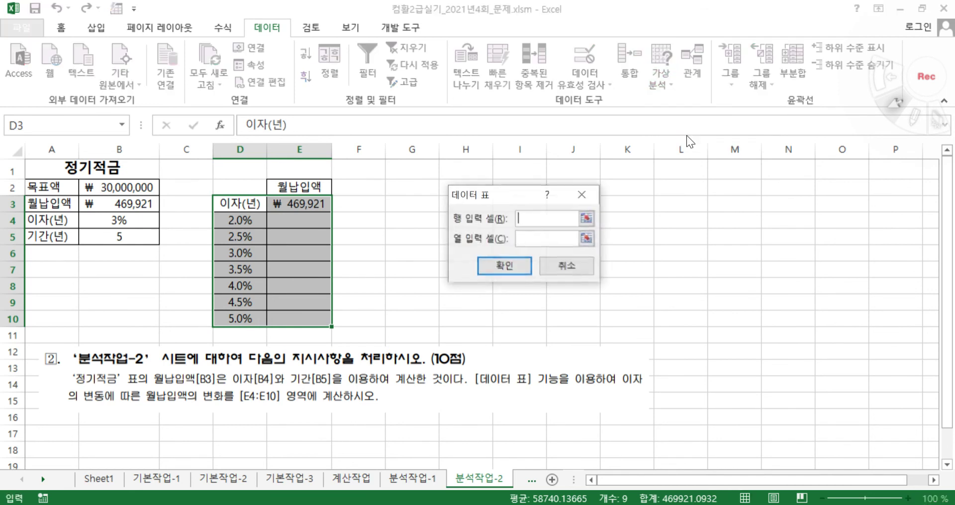
left_click(528, 239)
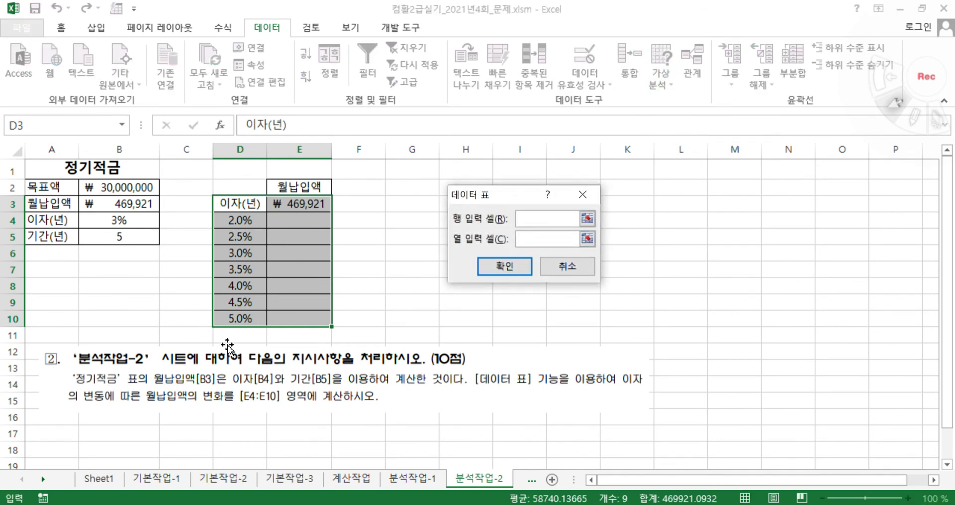
left_click(109, 225)
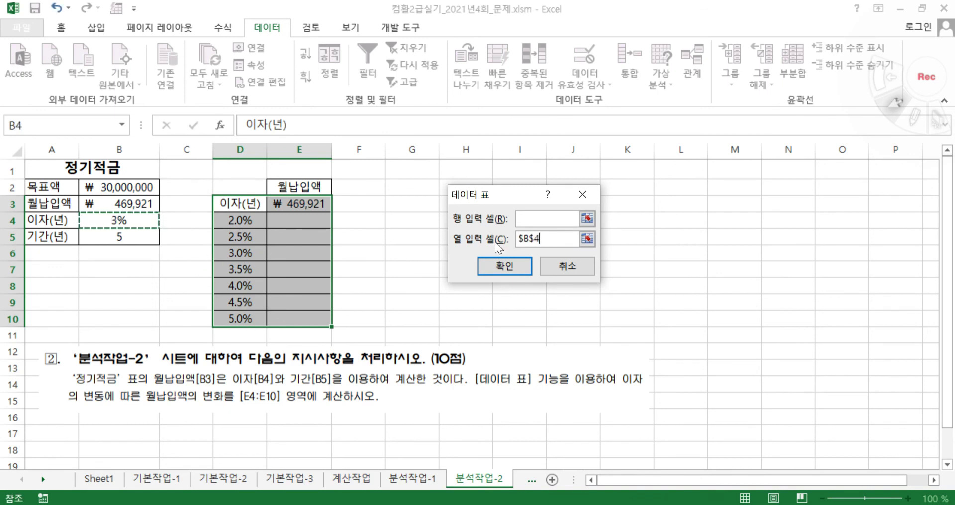
left_click(503, 267)
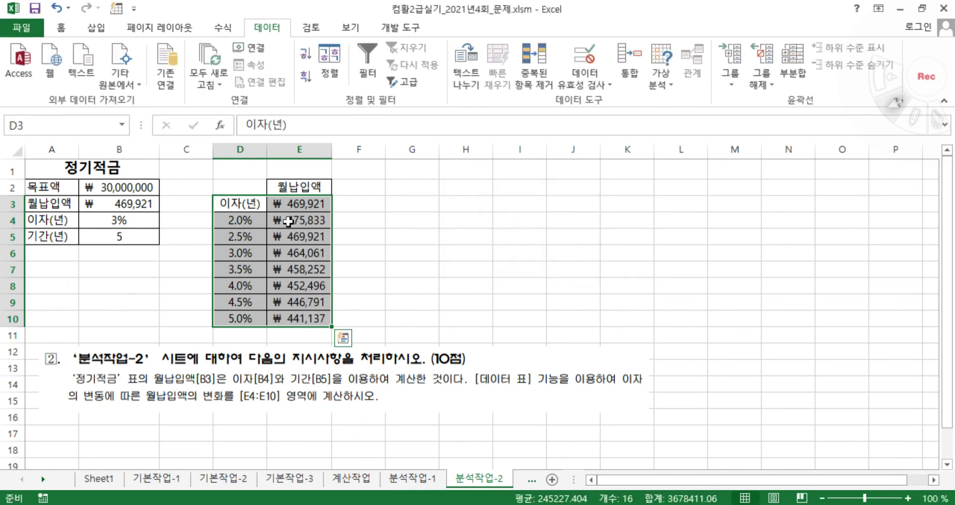
Step: Compare the data table's 3.0% and 2.5% rows with the 이자(년) value in B4 and the 월납입액 in B3
left_click(394, 275)
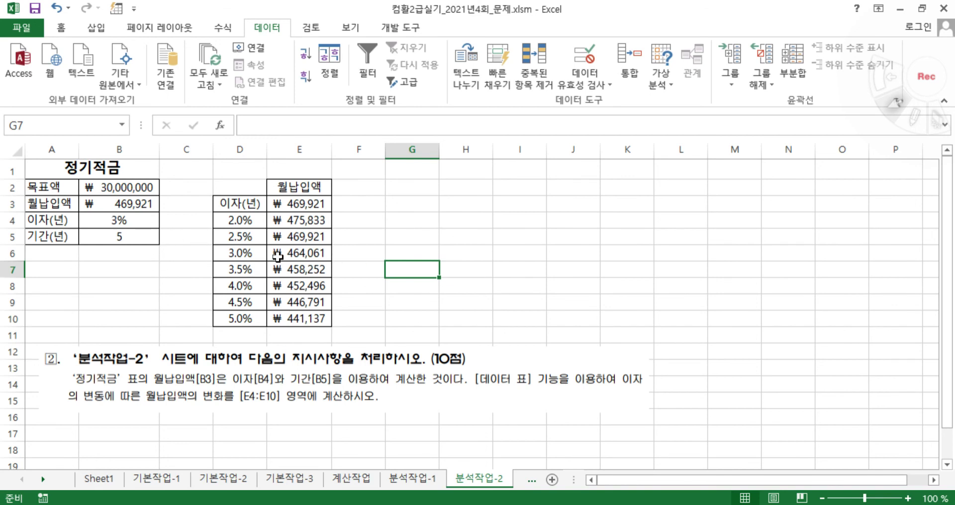
left_click(246, 254)
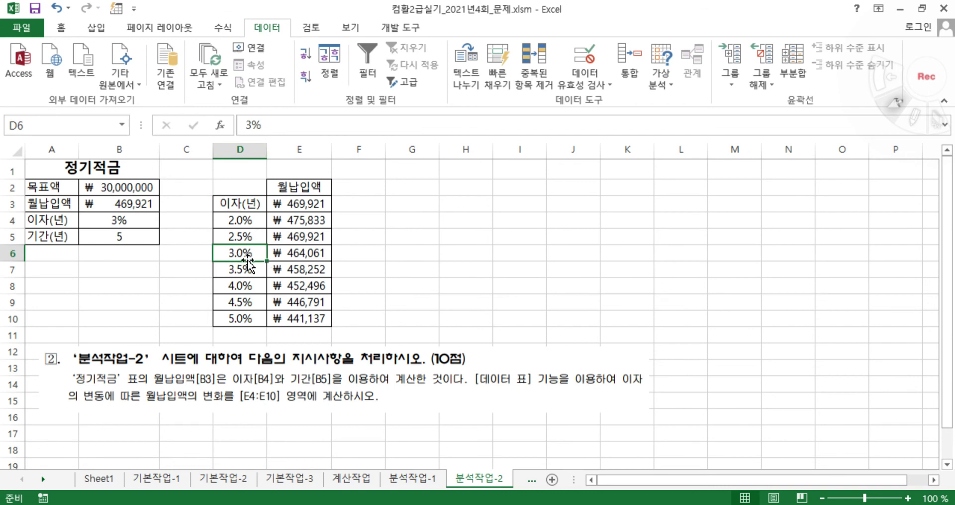
left_click(130, 219)
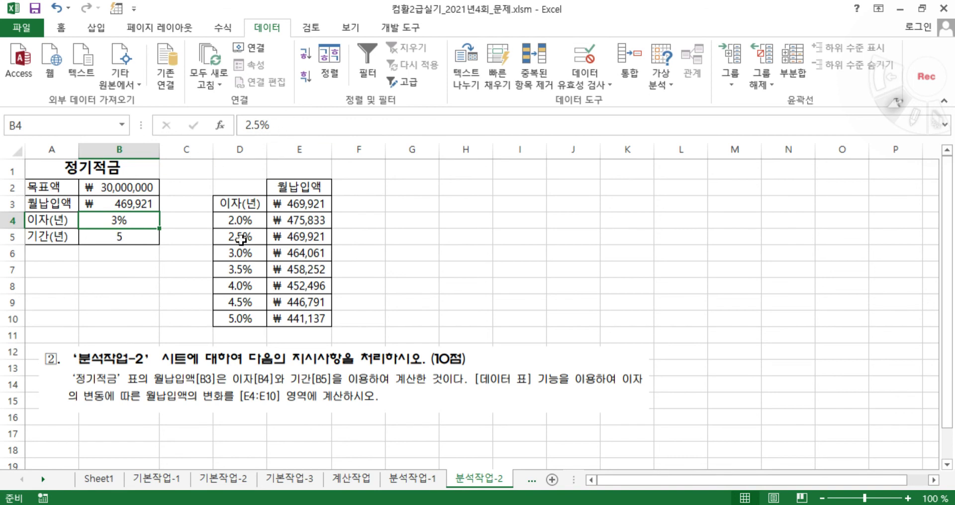
left_click_drag(234, 237, 298, 237)
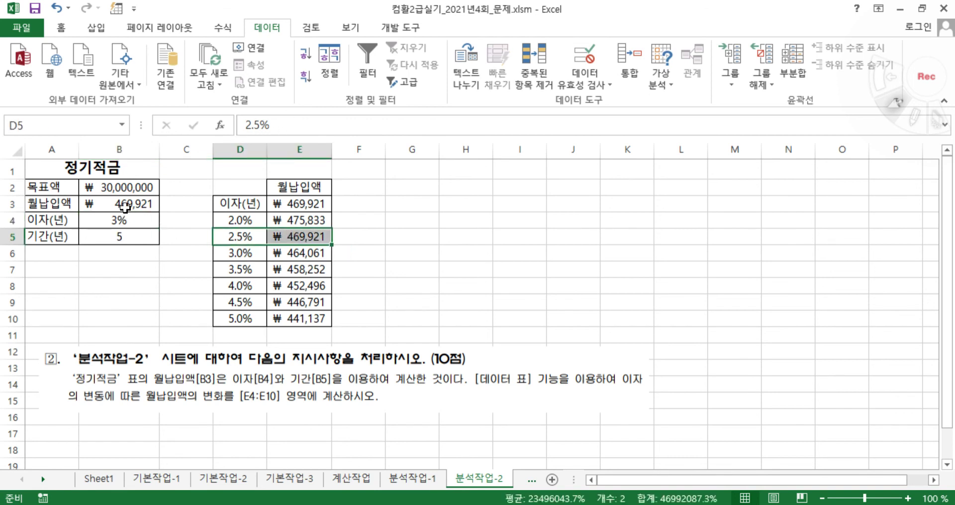
left_click(402, 252)
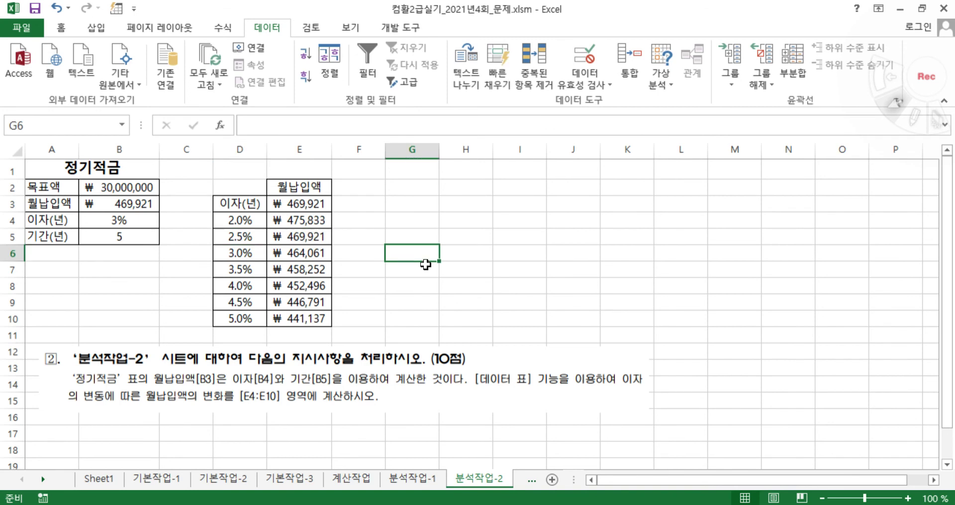